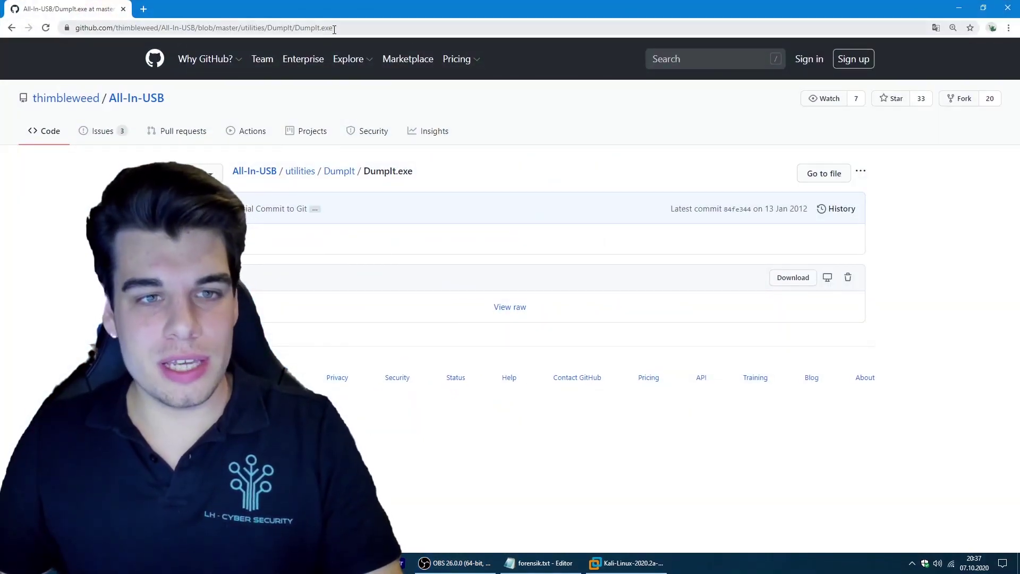
# Download DumpIt.exe from the All-In-USB repository page, run it with administrator permission, and close its console window.
pyautogui.moveTo(333, 28); pyautogui.dragTo(24, 79)
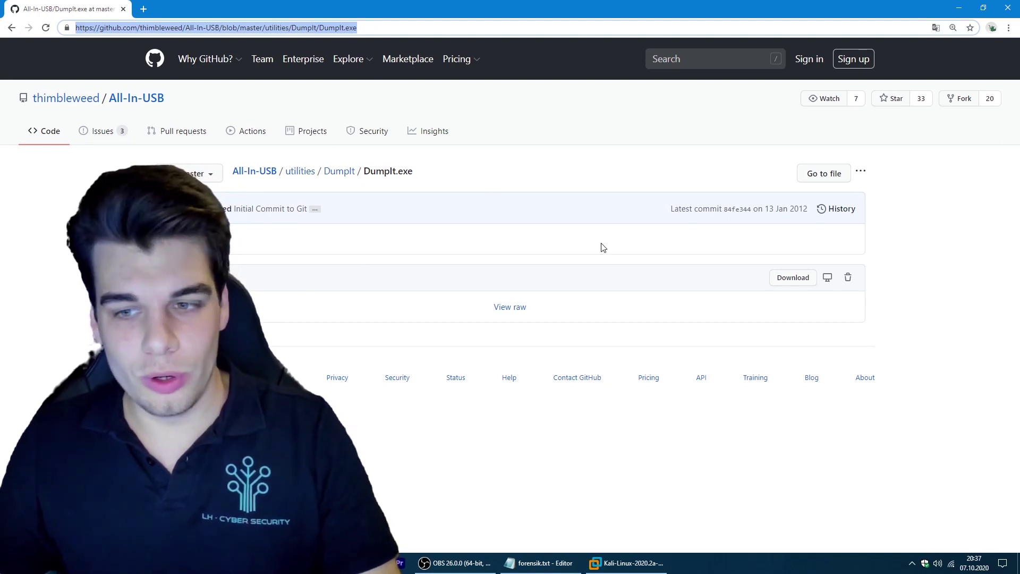
pyautogui.click(789, 277)
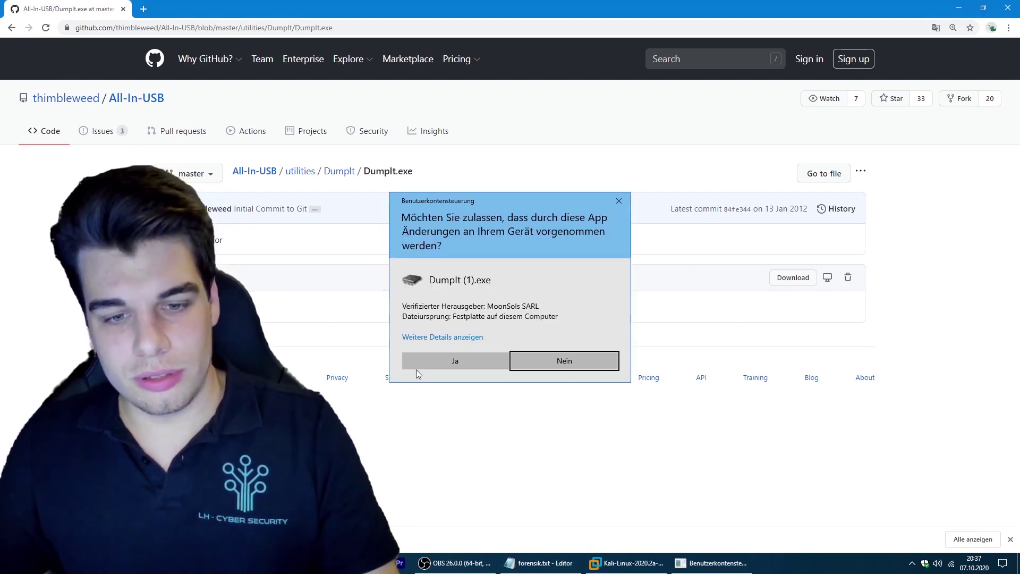
pyautogui.click(428, 365)
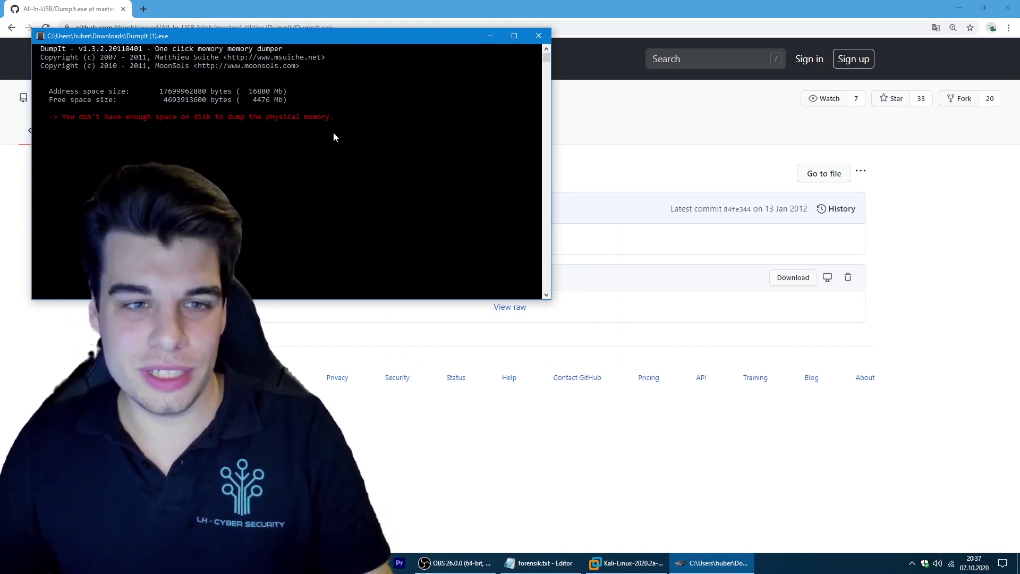
pyautogui.click(538, 35)
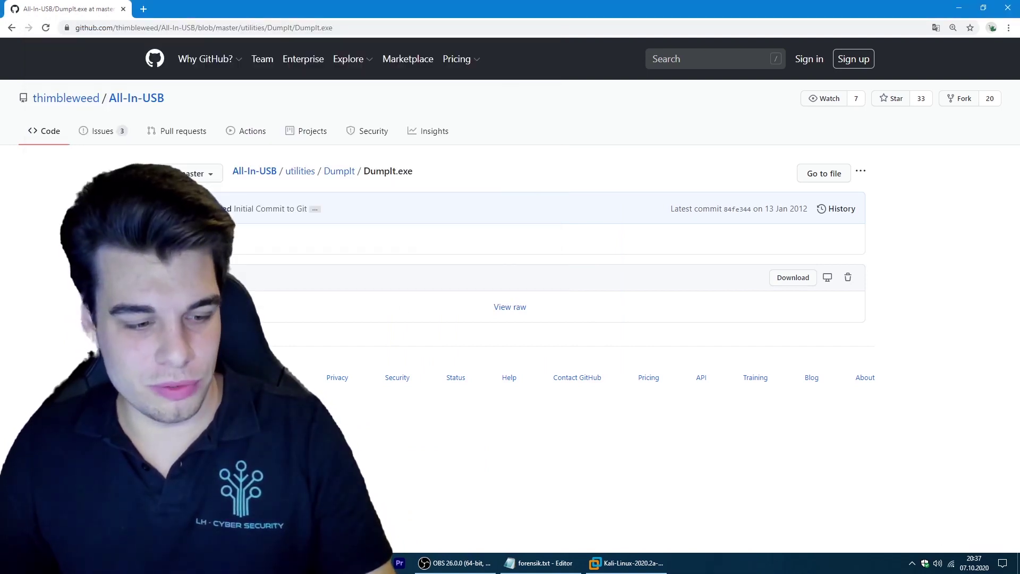
# Open File Explorer and go to the daten (D:) drive.
pyautogui.press('super')
pyautogui.write('ex')
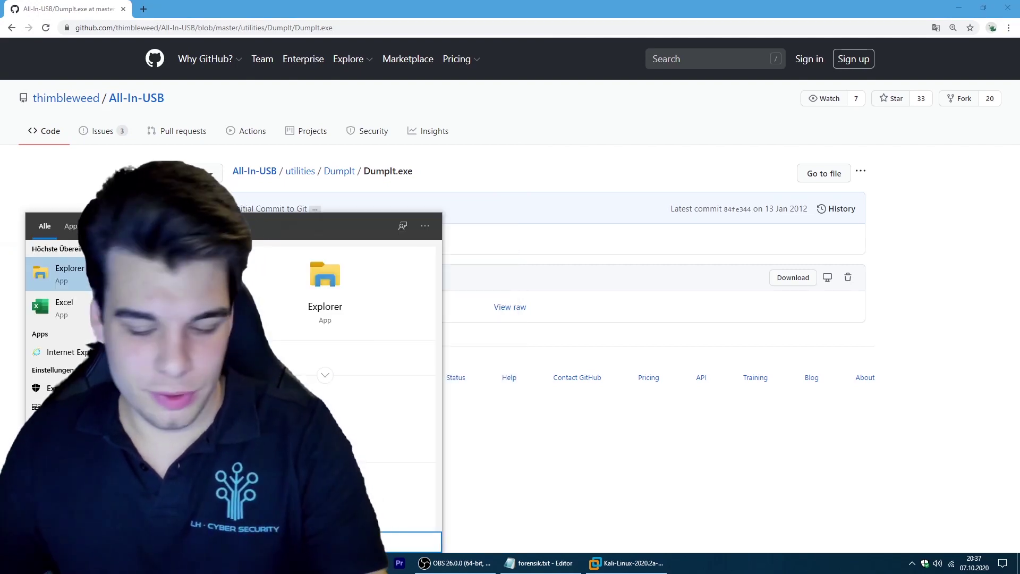
pyautogui.press('Return')
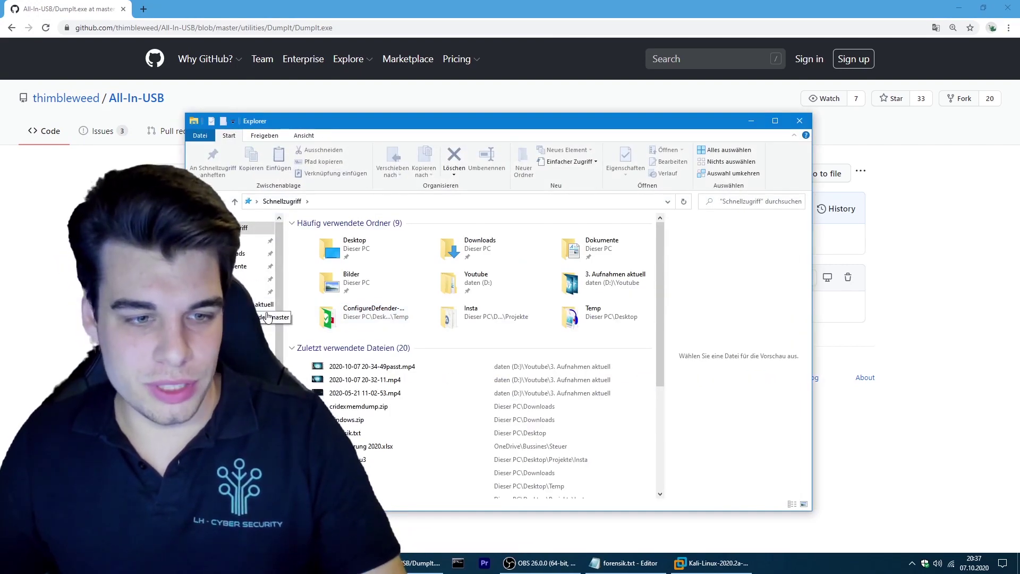
pyautogui.scroll(-3, 267, 317)
pyautogui.click(250, 321)
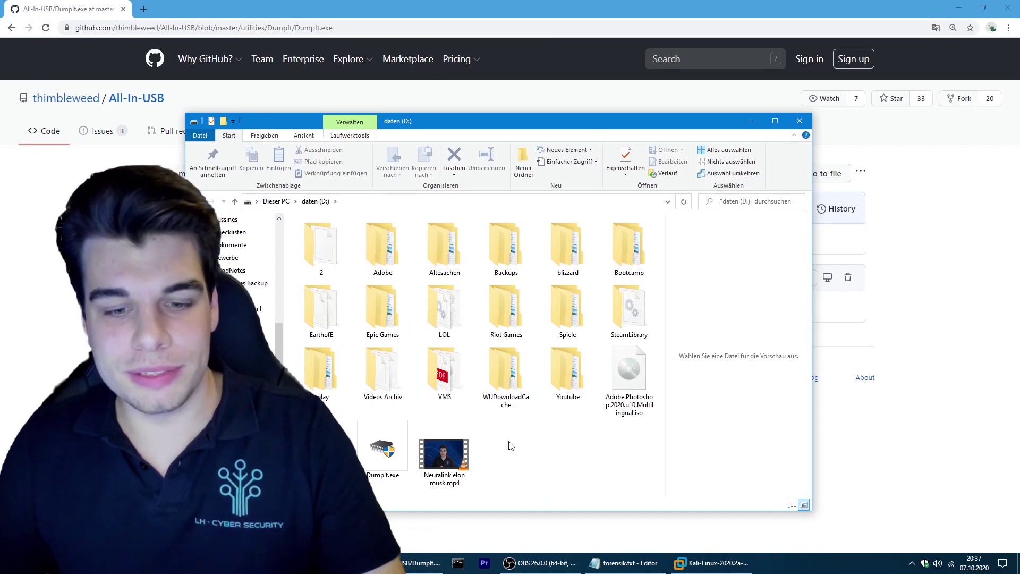
# Run DumpIt.exe from drive D: with administrator permission and confirm the memory dump with y.
pyautogui.doubleClick(386, 464)
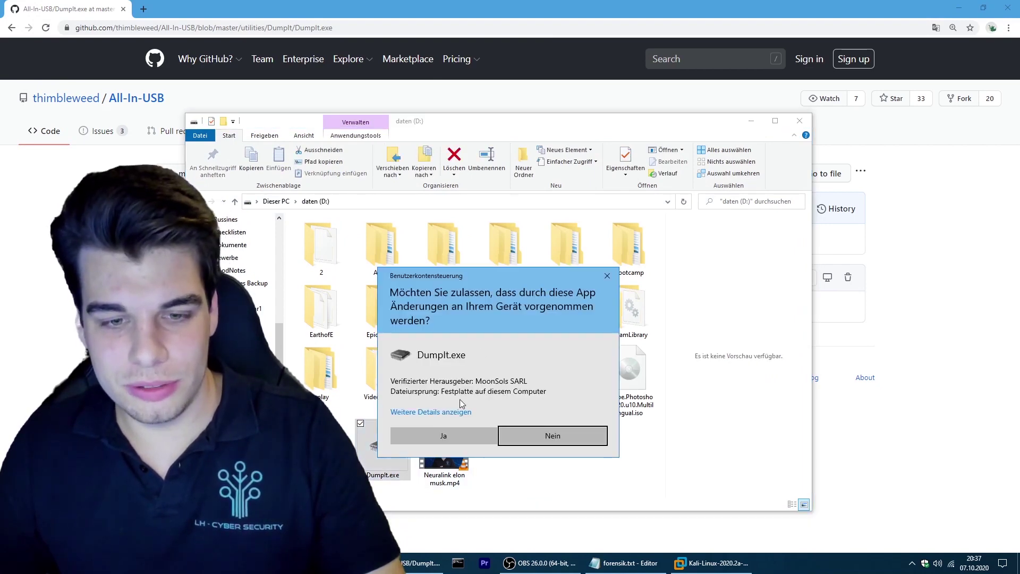
pyautogui.click(441, 436)
pyautogui.click(320, 155)
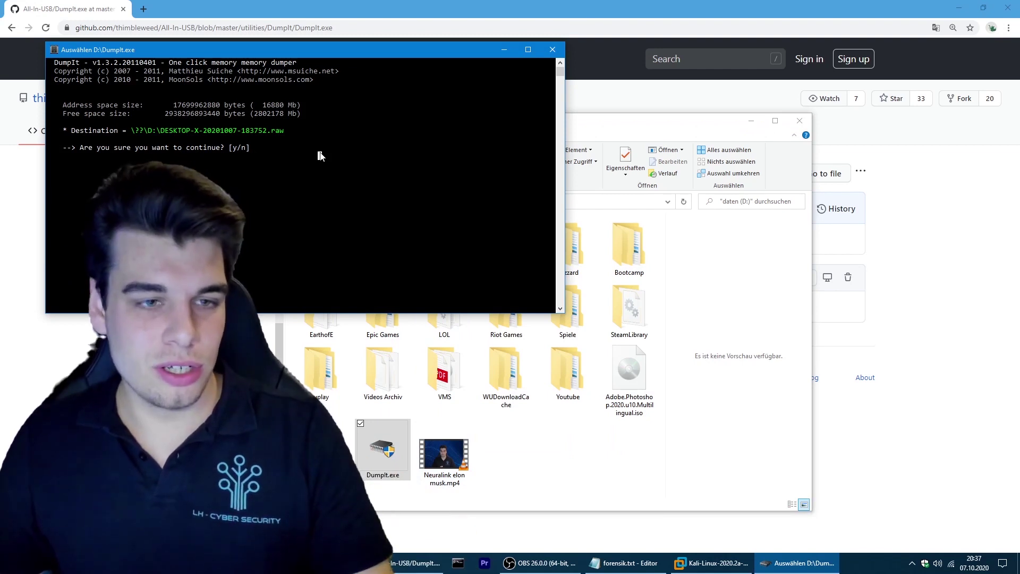
pyautogui.write('y')
pyautogui.press('Return')
pyautogui.moveTo(333, 59); pyautogui.dragTo(467, 75)
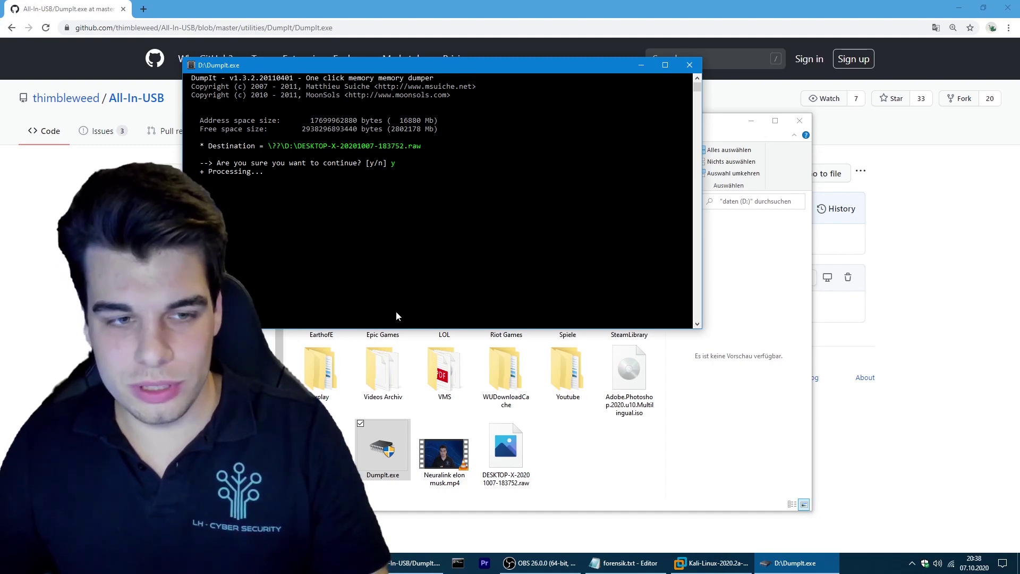
# Inspect the properties of the earlier dump DESKTOP-X-20201007-174120.raw on drive D:, then close File Explorer.
pyautogui.click(395, 413)
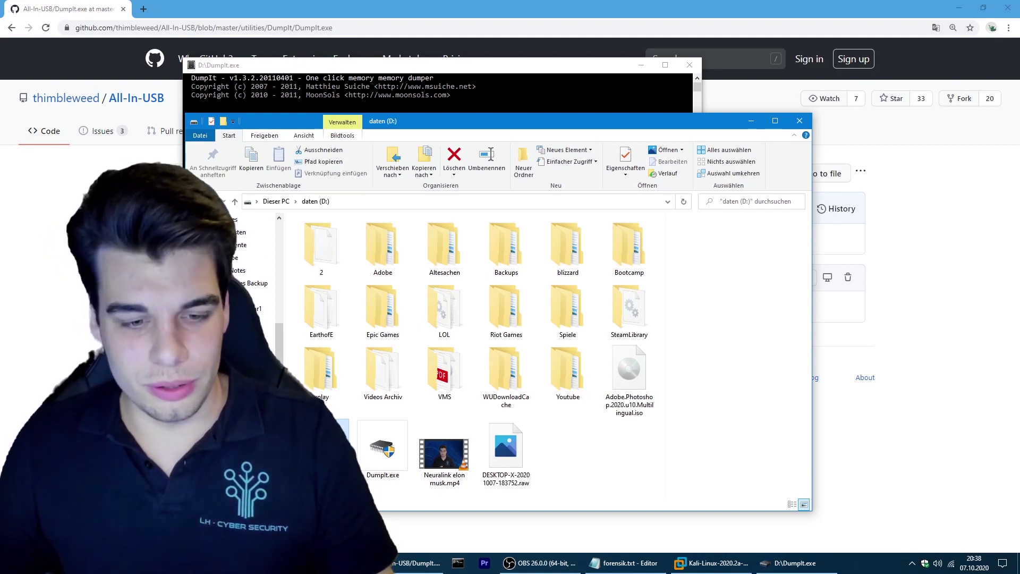
pyautogui.rightClick(325, 457)
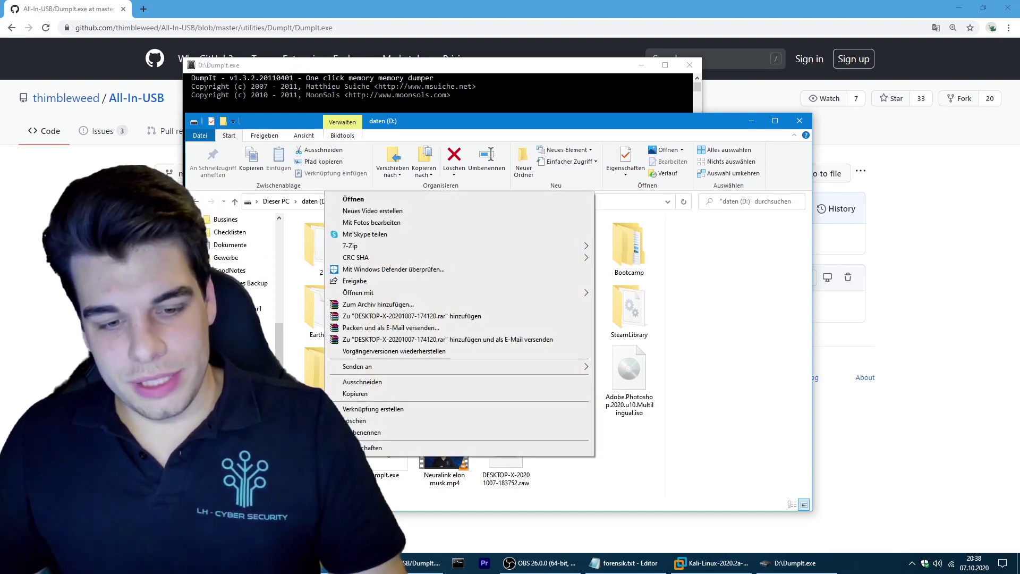
pyautogui.press('Escape')
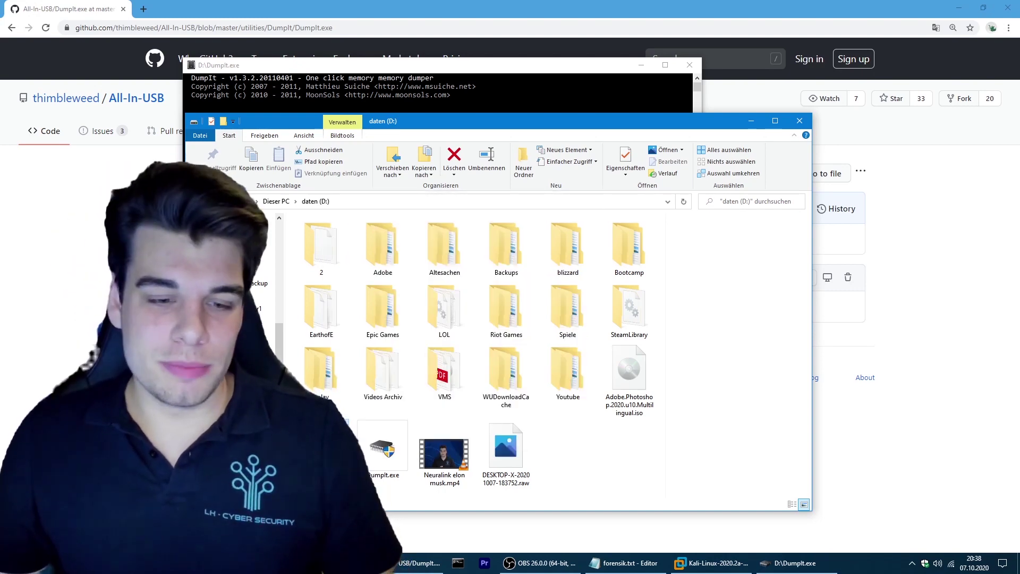
pyautogui.rightClick(325, 449)
pyautogui.click(361, 438)
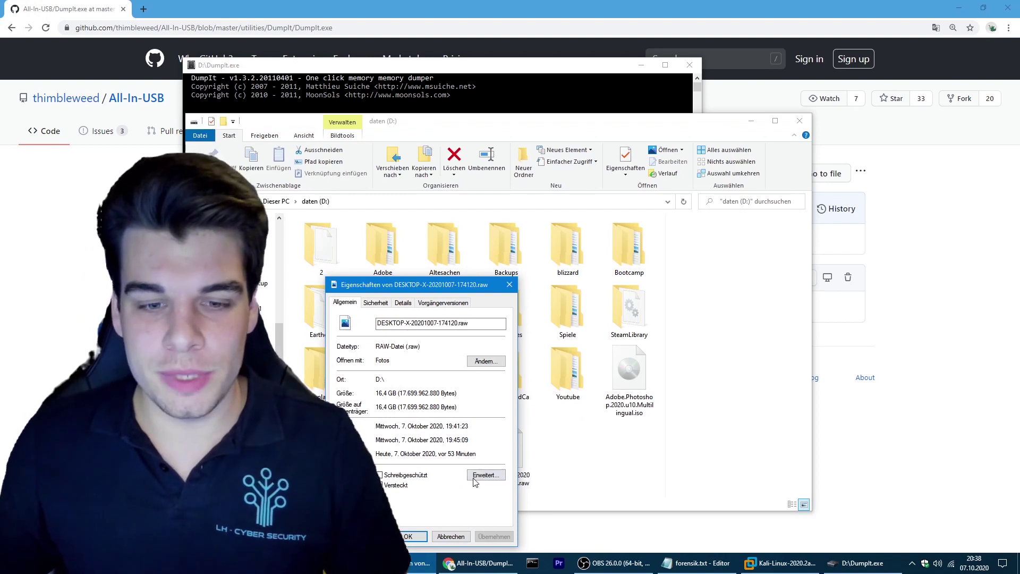
pyautogui.click(452, 536)
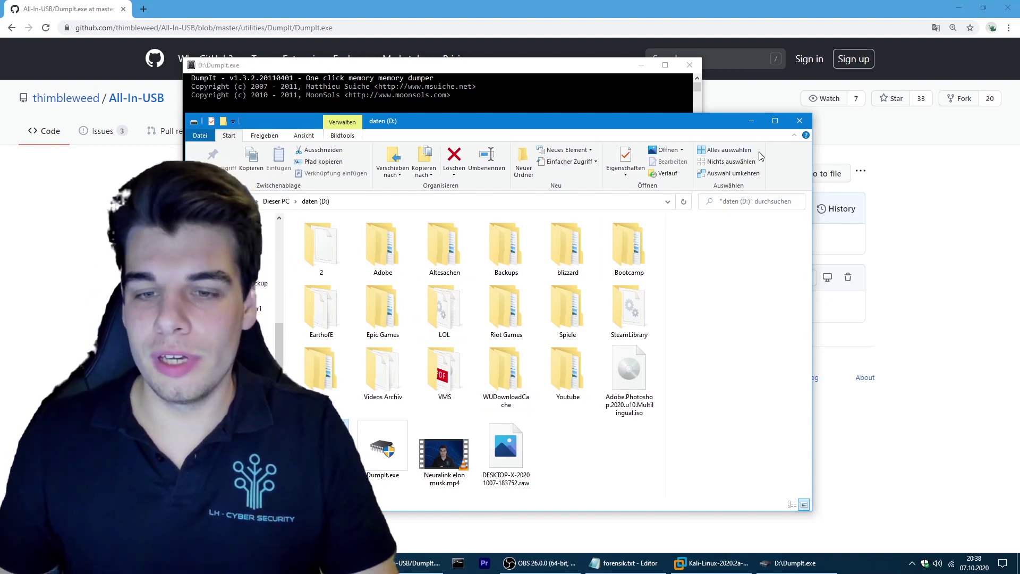
pyautogui.click(802, 123)
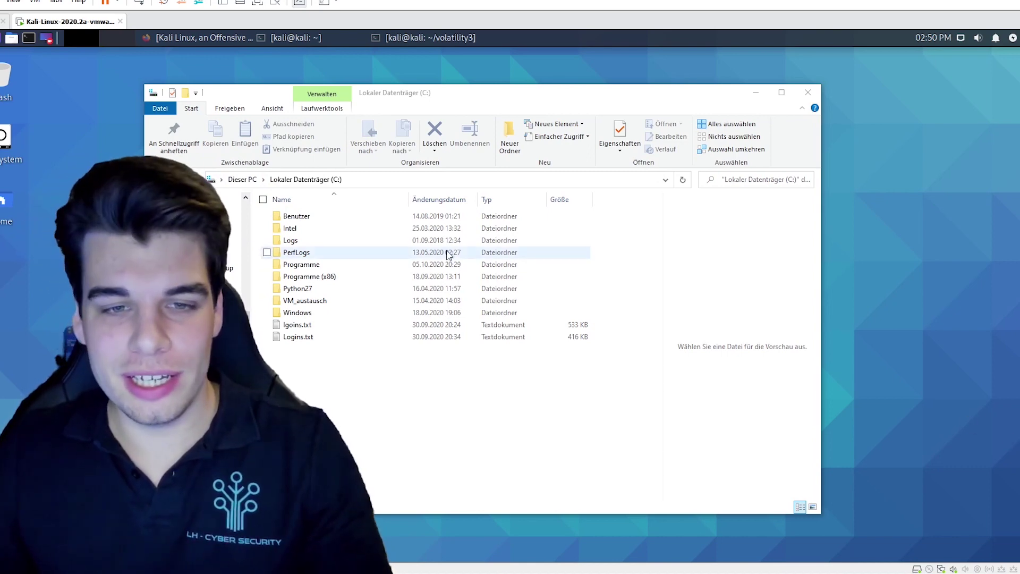
# Try to open %SystemDrive%/hiberfil.sys from File Explorer using Editor, and dismiss the message.
pyautogui.click(423, 183)
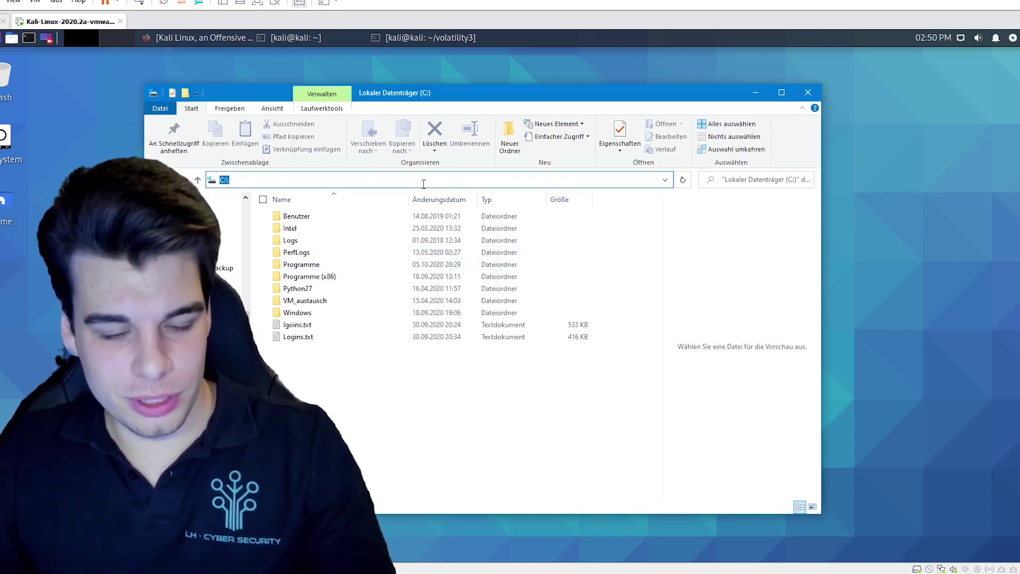
pyautogui.write('%SystemDrive%/hiberfil.sys')
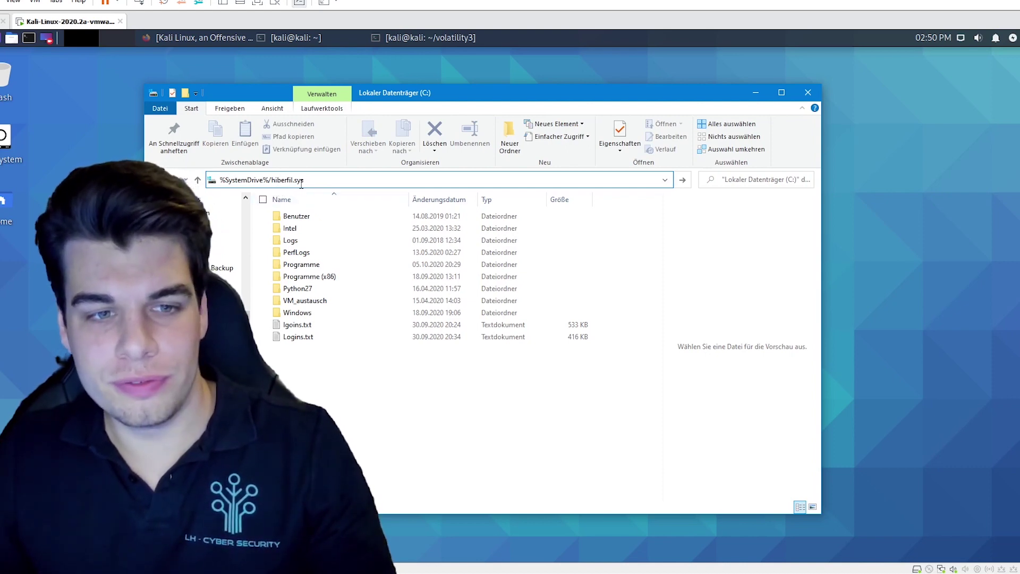
pyautogui.press('Return')
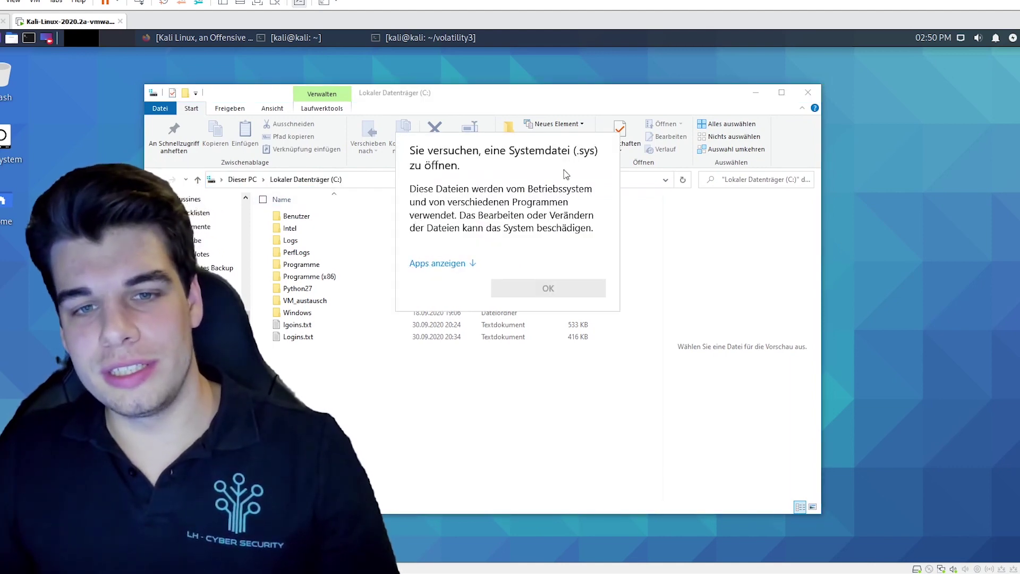
pyautogui.click(460, 265)
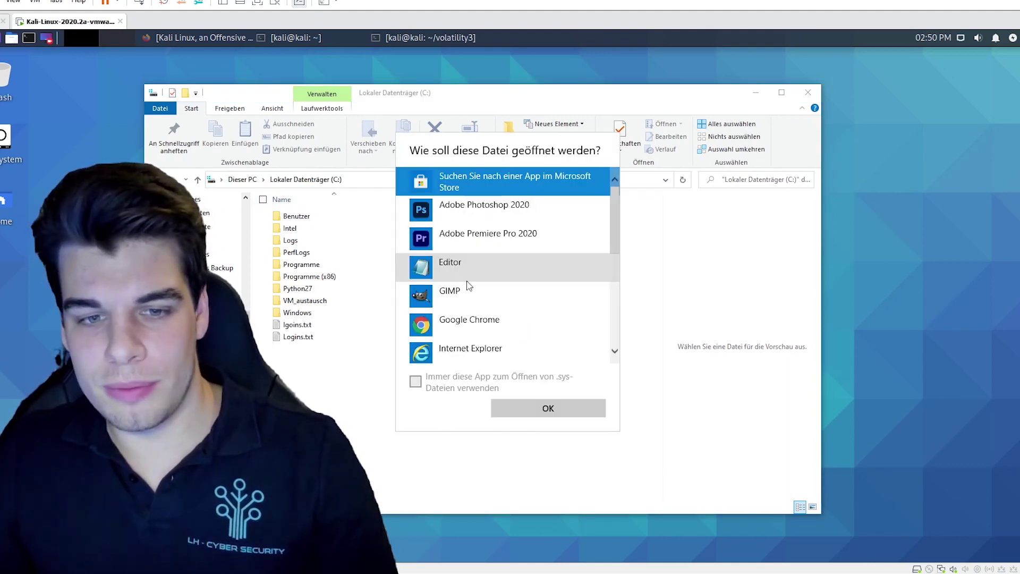
pyautogui.click(467, 276)
pyautogui.click(547, 408)
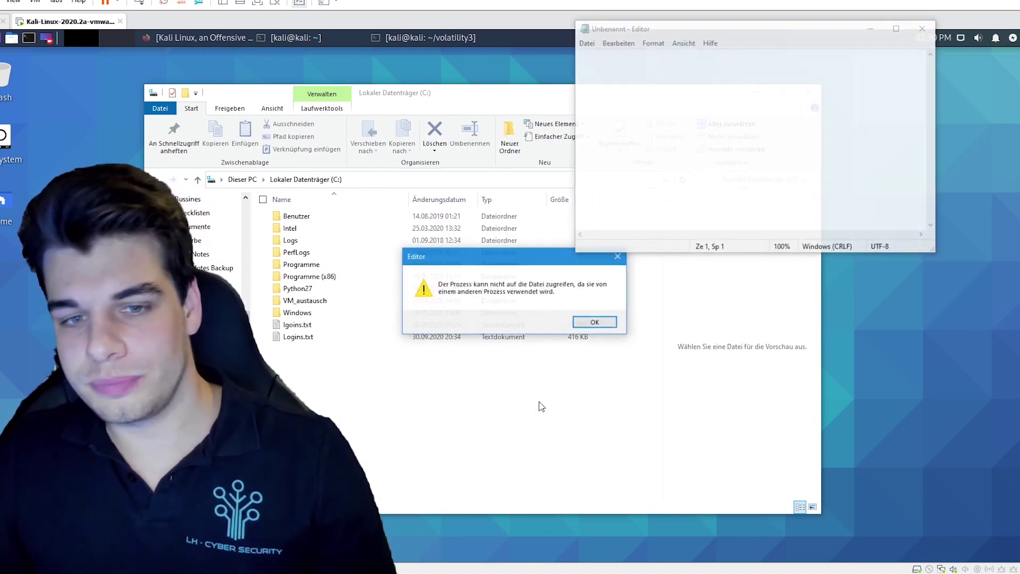
pyautogui.moveTo(465, 262); pyautogui.dragTo(496, 178)
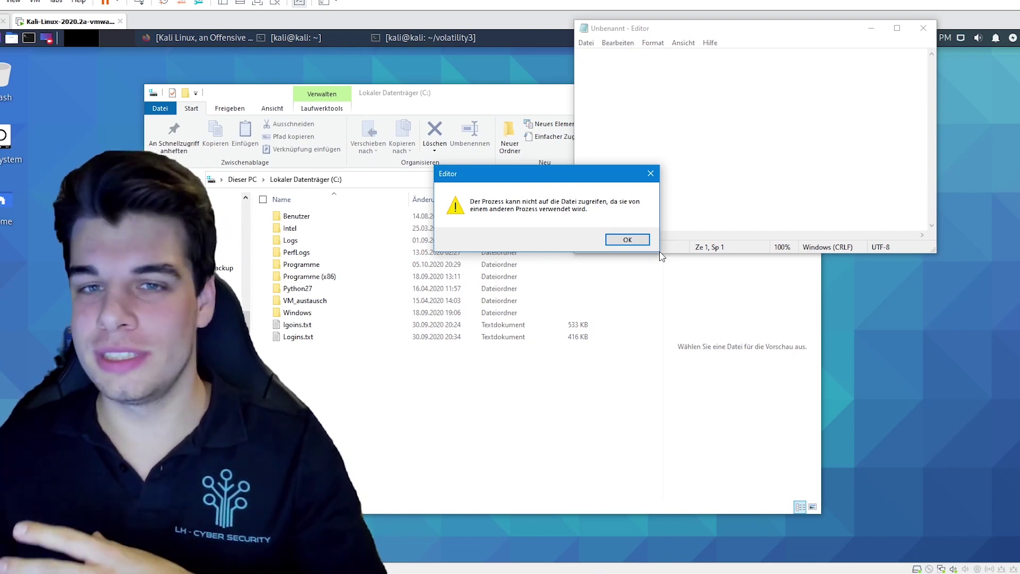
pyautogui.click(627, 240)
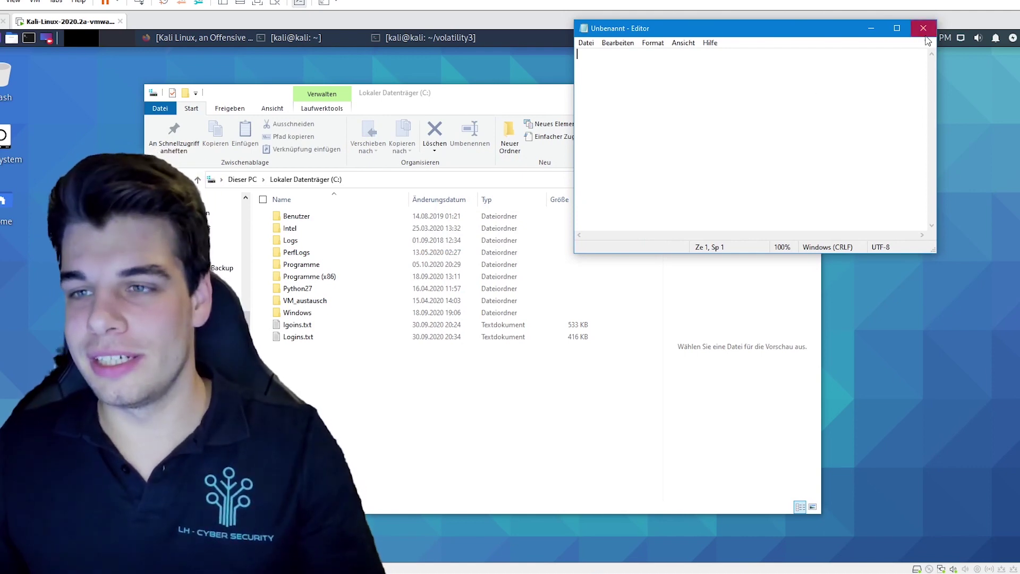
# Close the File Explorer window for drive C: and the empty Editor window.
pyautogui.click(415, 362)
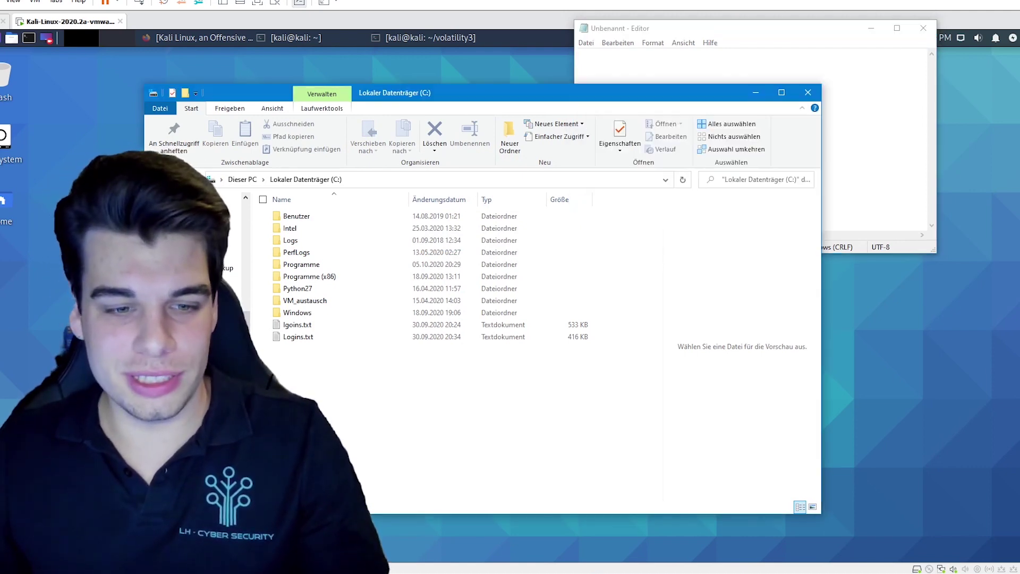
pyautogui.moveTo(296, 381); pyautogui.dragTo(425, 449)
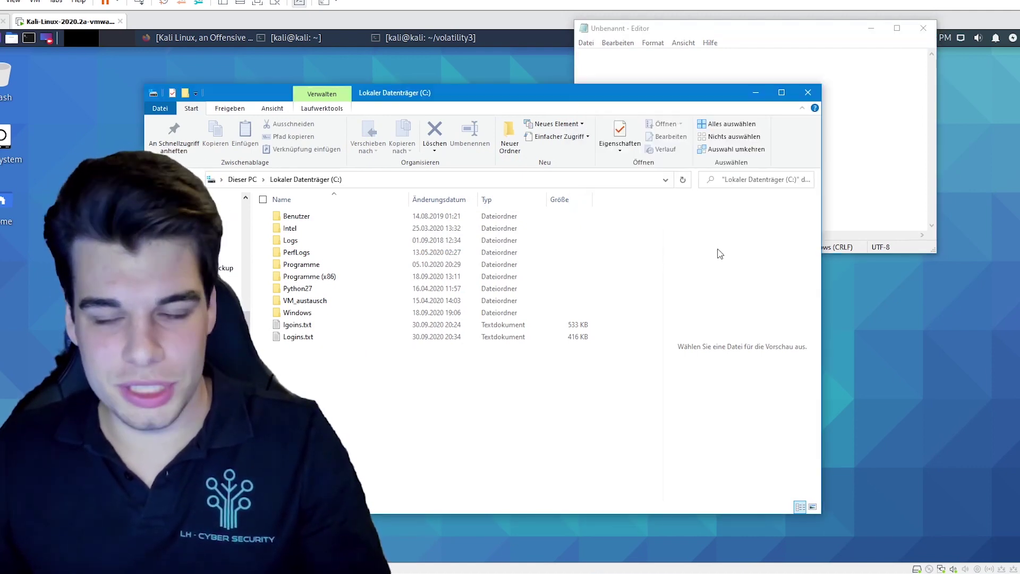
pyautogui.click(809, 93)
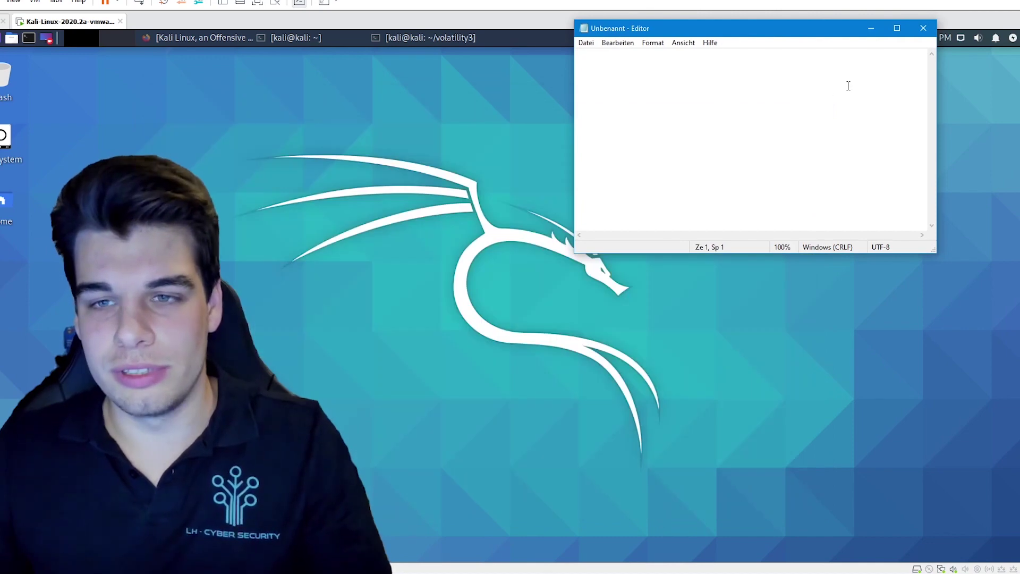
pyautogui.click(924, 28)
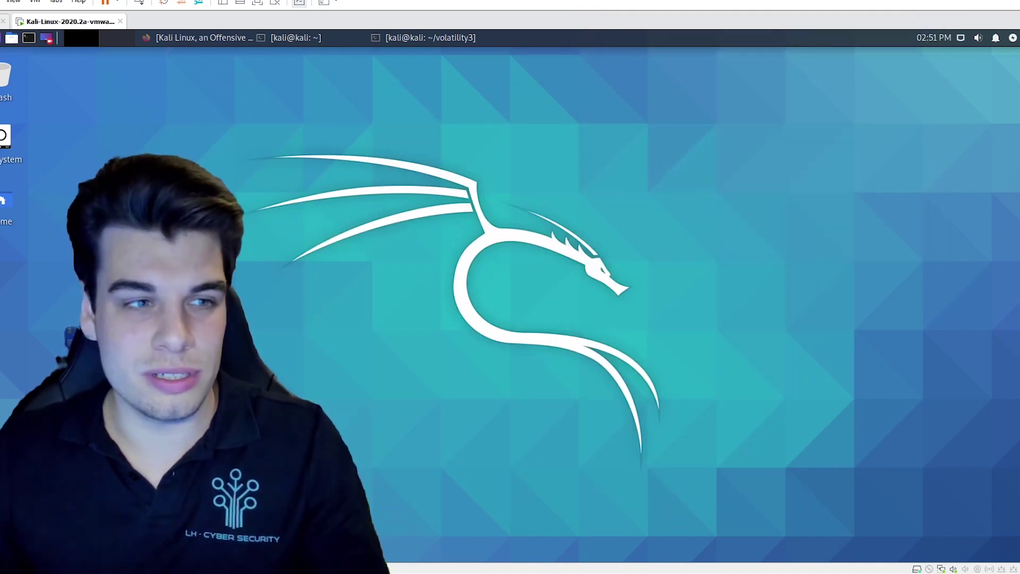
# Open a new terminal in the Kali Linux virtual machine and move its window clear of the webcam area.
pyautogui.press('Num_Lock')
pyautogui.click(29, 39)
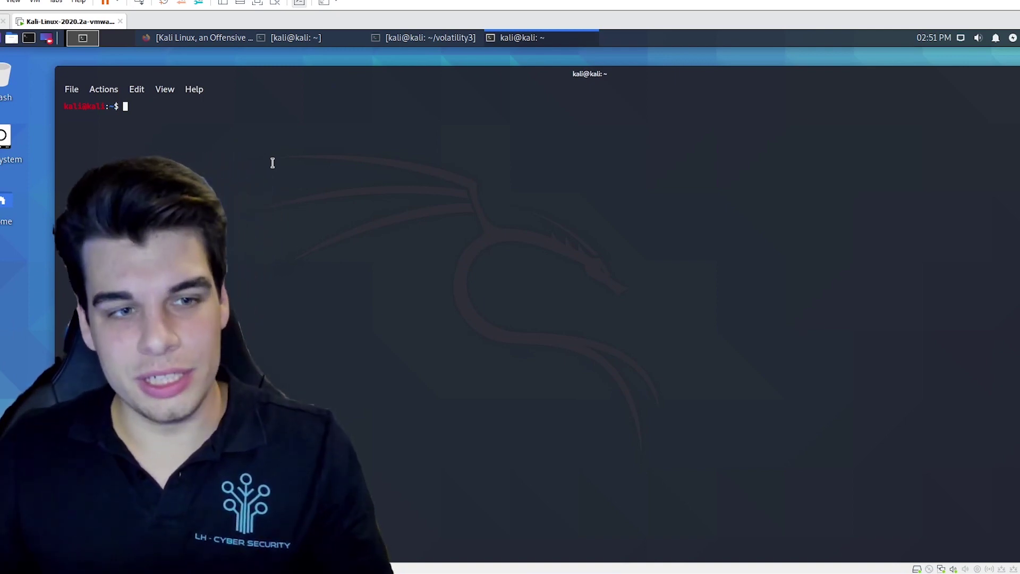
pyautogui.moveTo(340, 78); pyautogui.dragTo(663, 101)
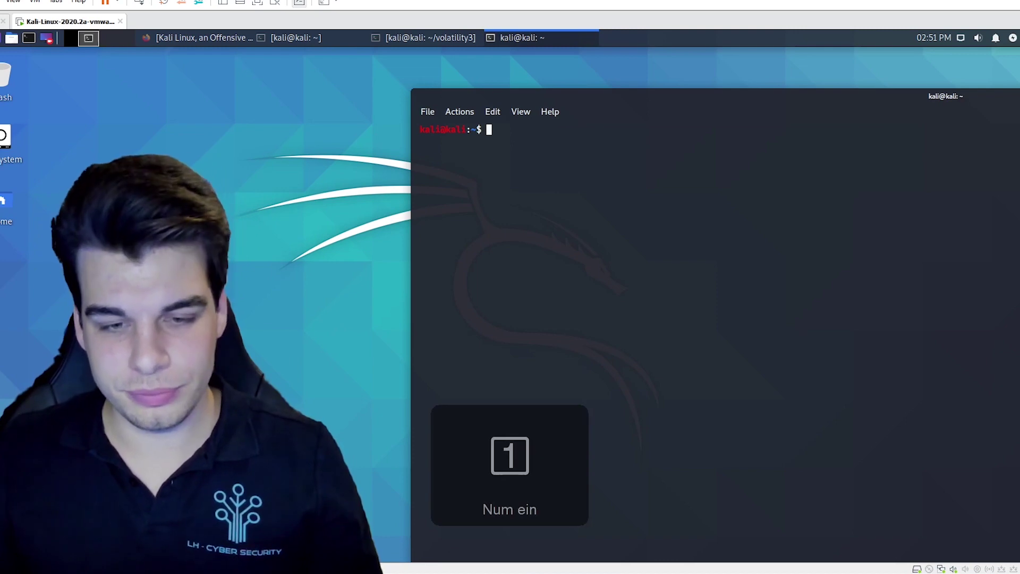
pyautogui.hotkey('alt', 'Tab')
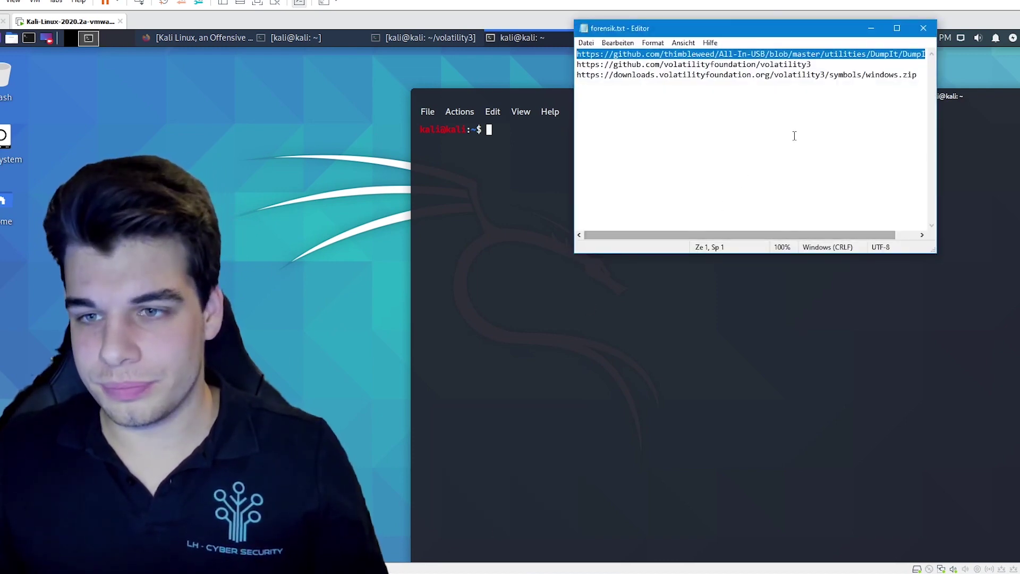
pyautogui.moveTo(812, 68); pyautogui.dragTo(574, 65)
pyautogui.rightClick(589, 65)
pyautogui.click(621, 99)
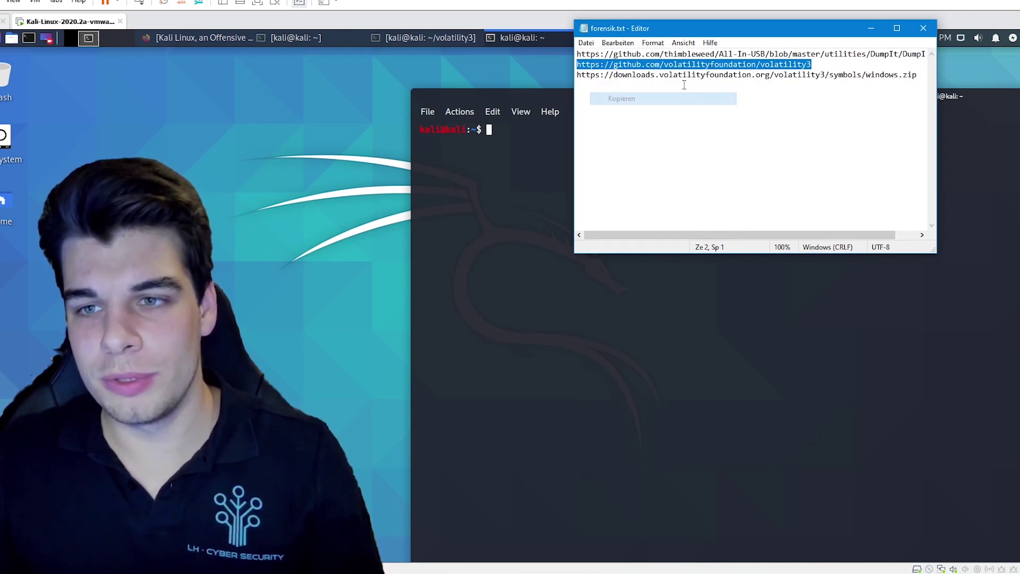
pyautogui.click(870, 29)
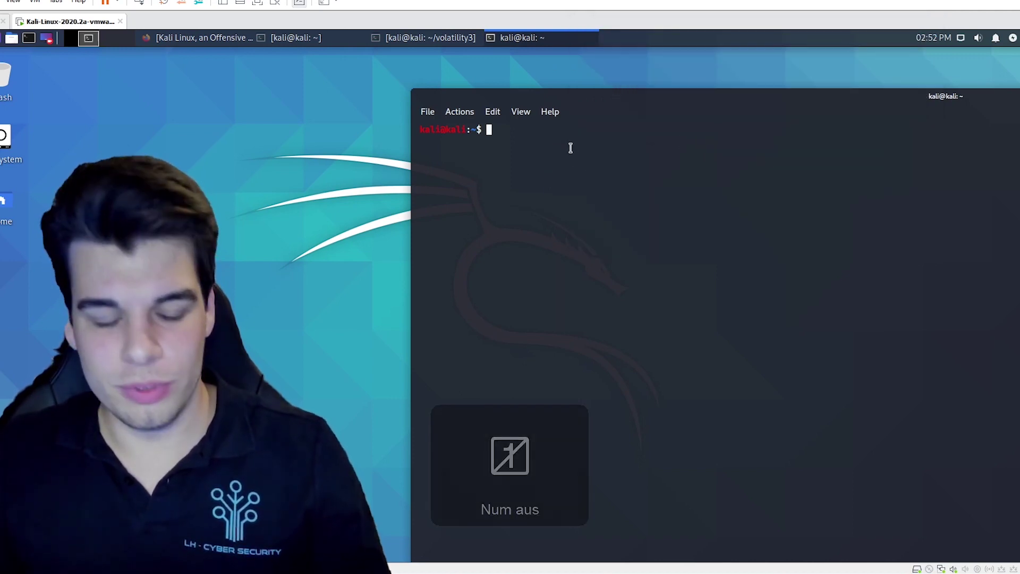
pyautogui.write('git c')
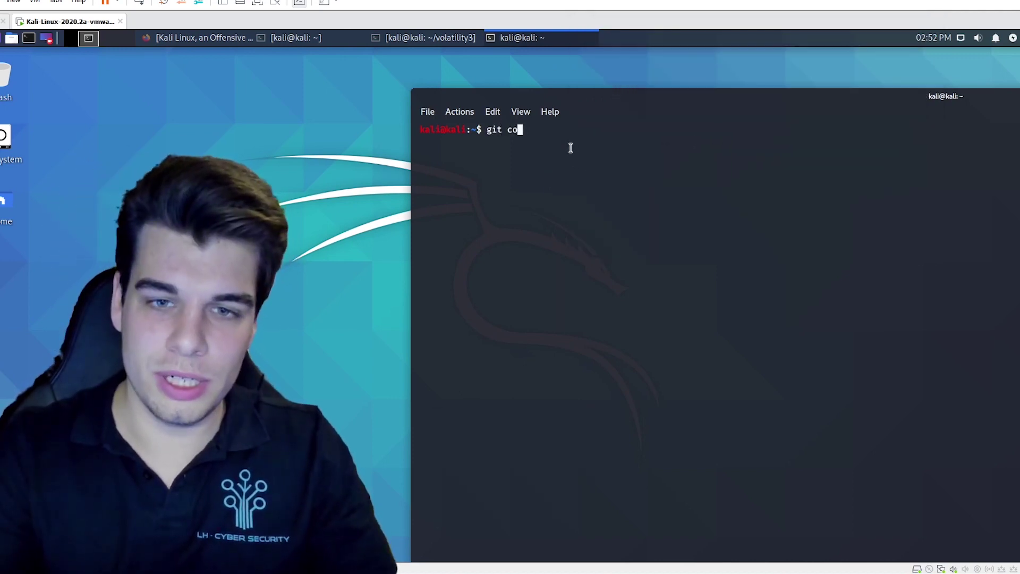
pyautogui.write('lone')
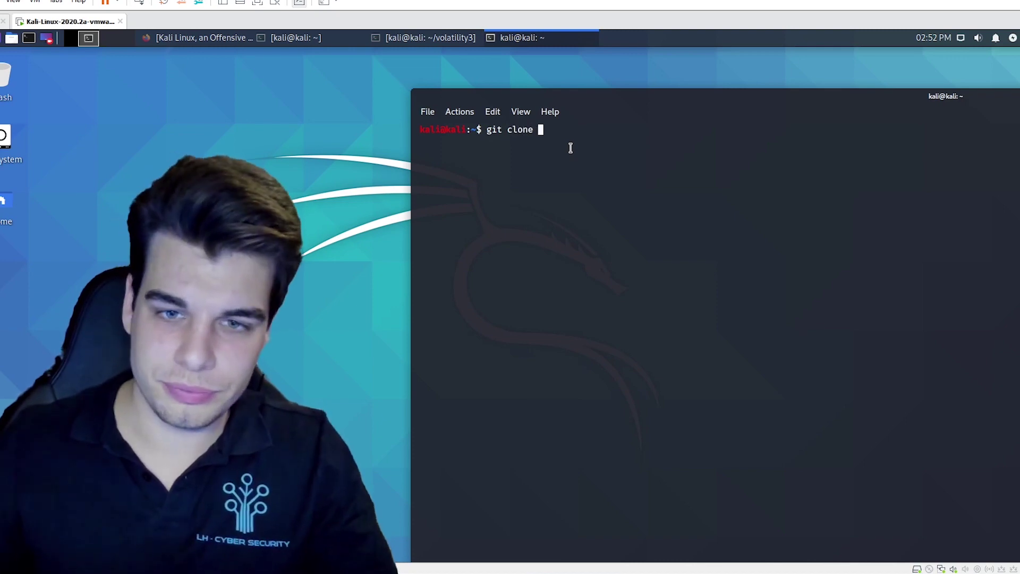
pyautogui.rightClick(571, 164)
pyautogui.click(617, 189)
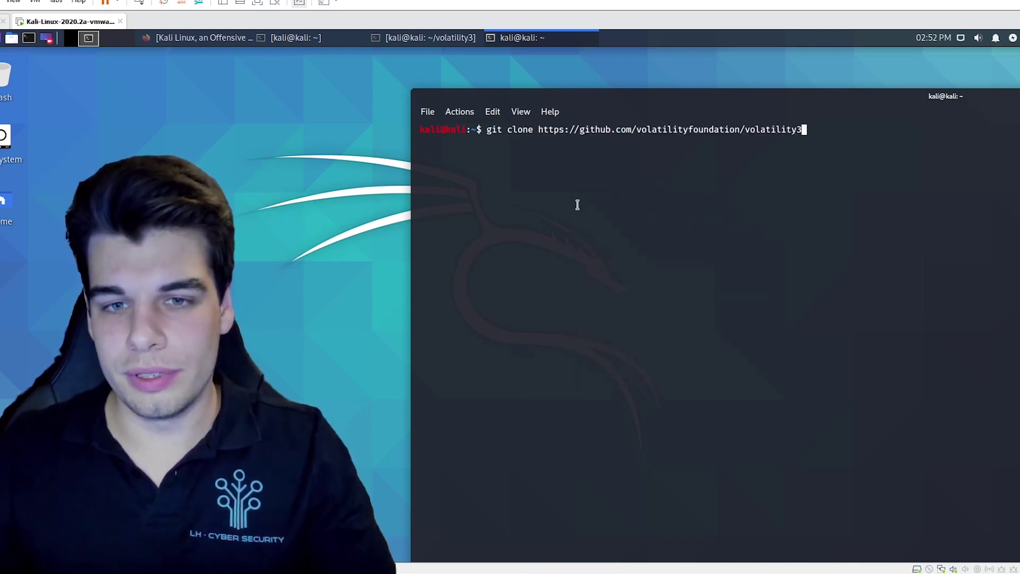
pyautogui.press('Return')
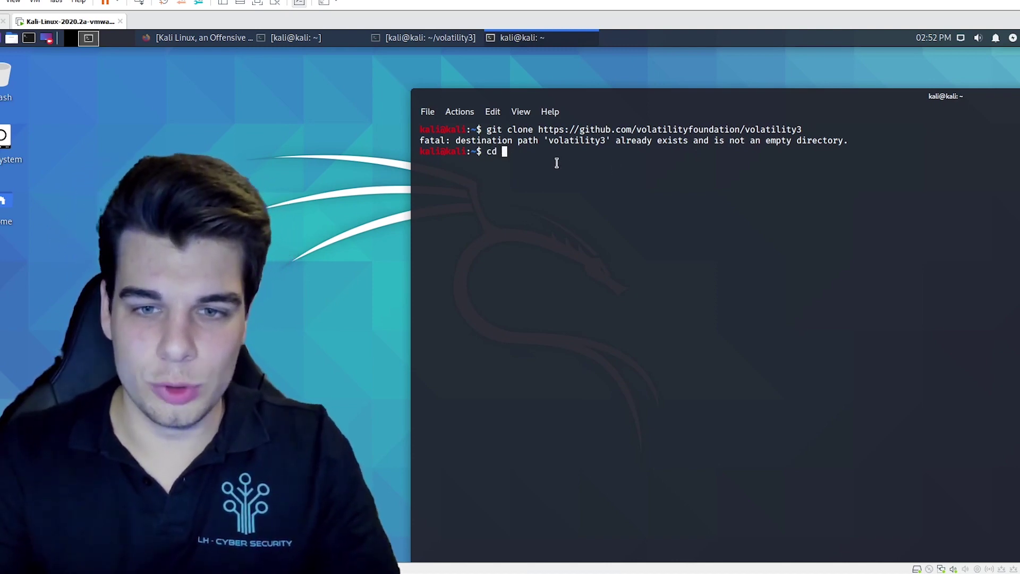
# Change into the volatility3 directory and enlarge the terminal text.
pyautogui.press('Tab')
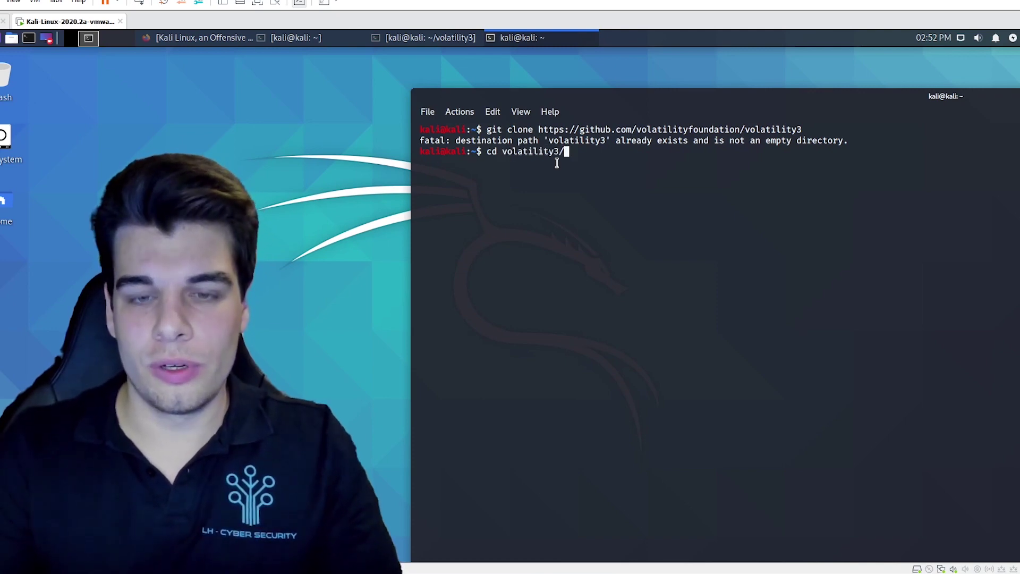
pyautogui.press('Return')
pyautogui.hotkey('ctrl', '+')
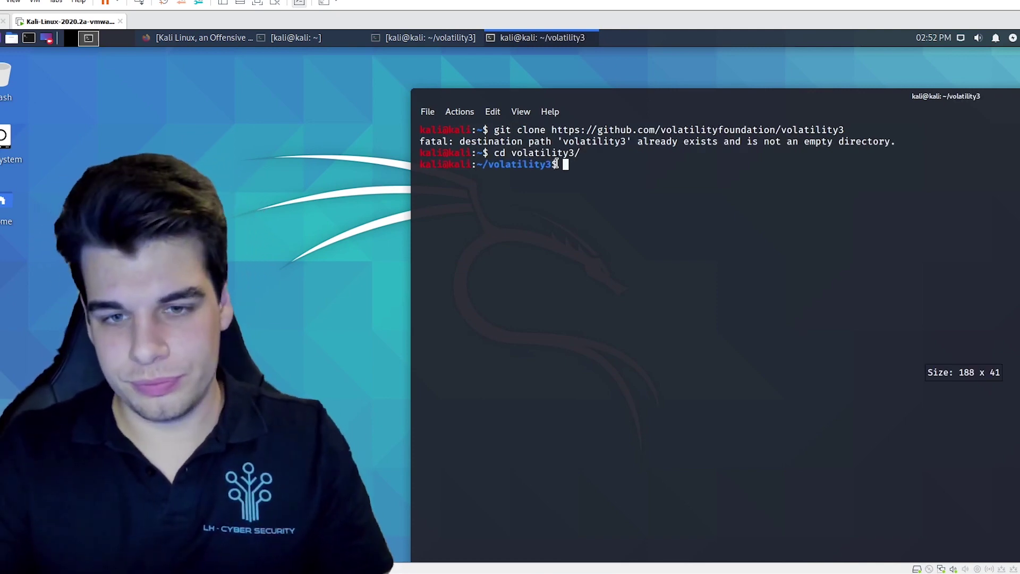
pyautogui.press('Up')
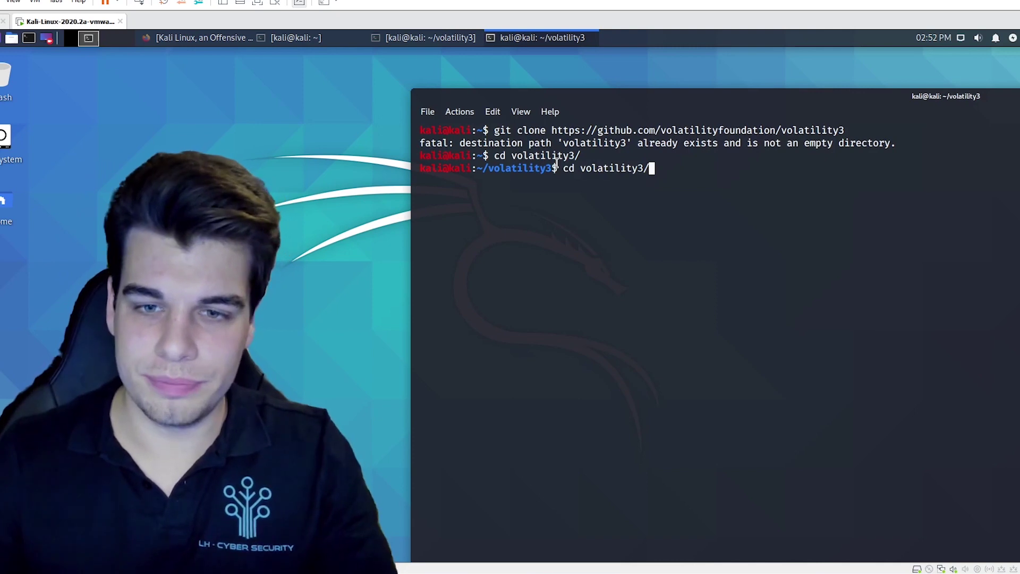
pyautogui.press('BackSpace')
pyautogui.press('BackSpace')
pyautogui.press('BackSpace')
pyautogui.press('BackSpace')
pyautogui.press('BackSpace')
pyautogui.press('BackSpace')
pyautogui.press('BackSpace')
pyautogui.press('BackSpace')
pyautogui.press('BackSpace')
pyautogui.press('BackSpace')
pyautogui.press('BackSpace')
pyautogui.press('BackSpace')
pyautogui.press('BackSpace')
pyautogui.press('BackSpace')
pyautogui.press('BackSpace')
# List the contents of the volatility3 directory with ls and look for the setup.py script.
pyautogui.write('l')
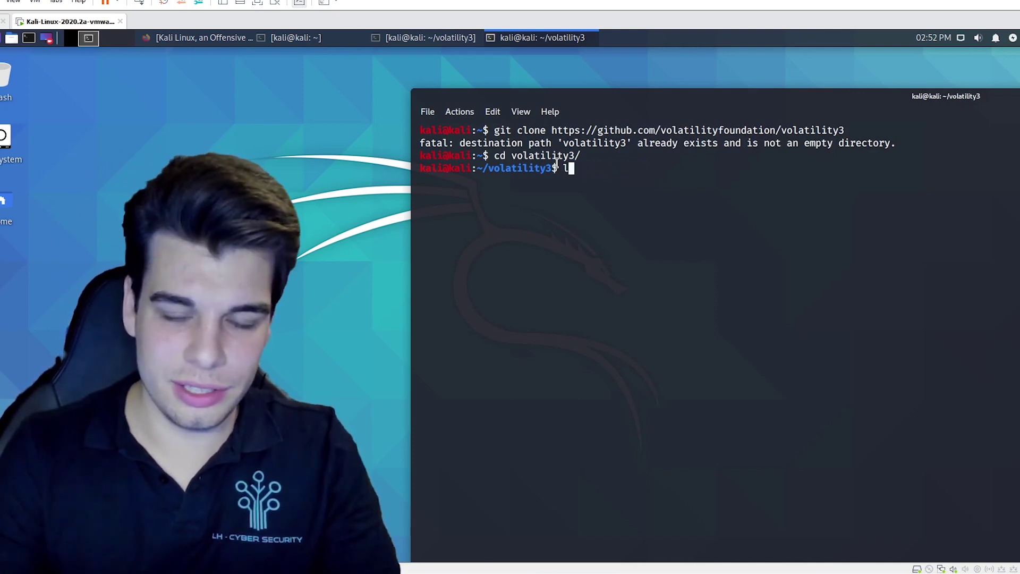
pyautogui.write('s')
pyautogui.press('Return')
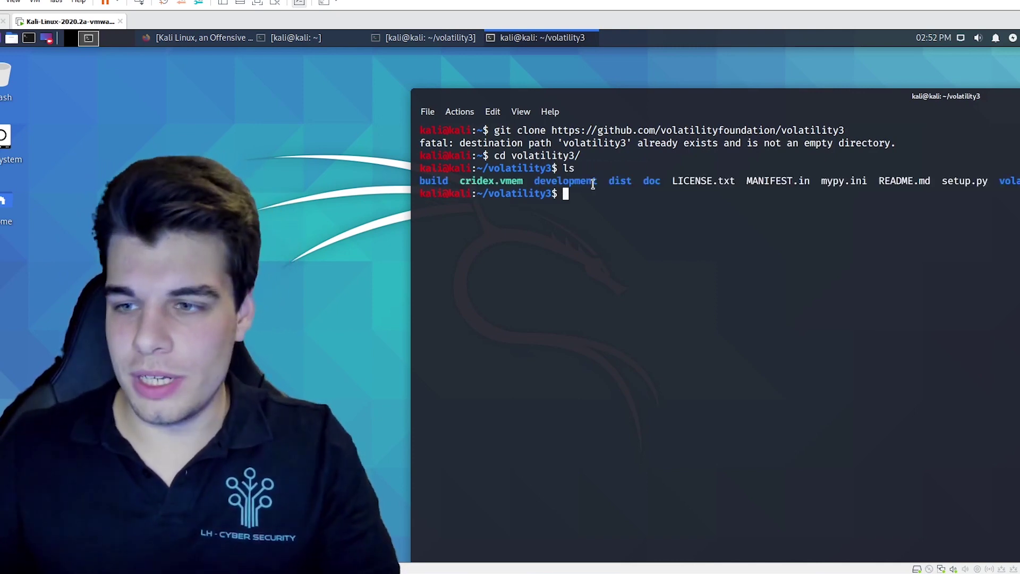
pyautogui.moveTo(1003, 184); pyautogui.dragTo(945, 181)
pyautogui.click(938, 181)
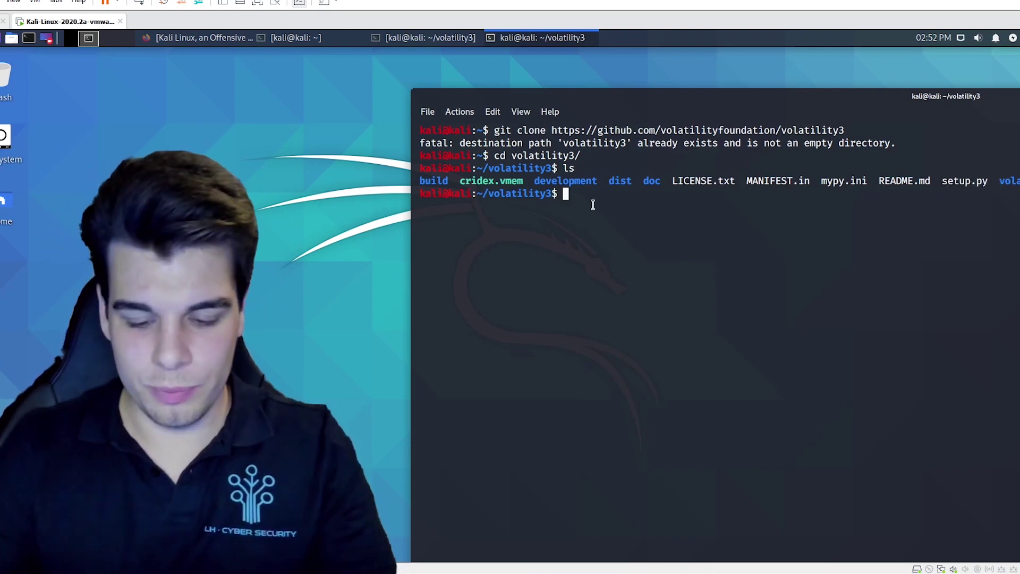
# Try to install Volatility 3 by running python3 setup.py install.
pyautogui.write('p')
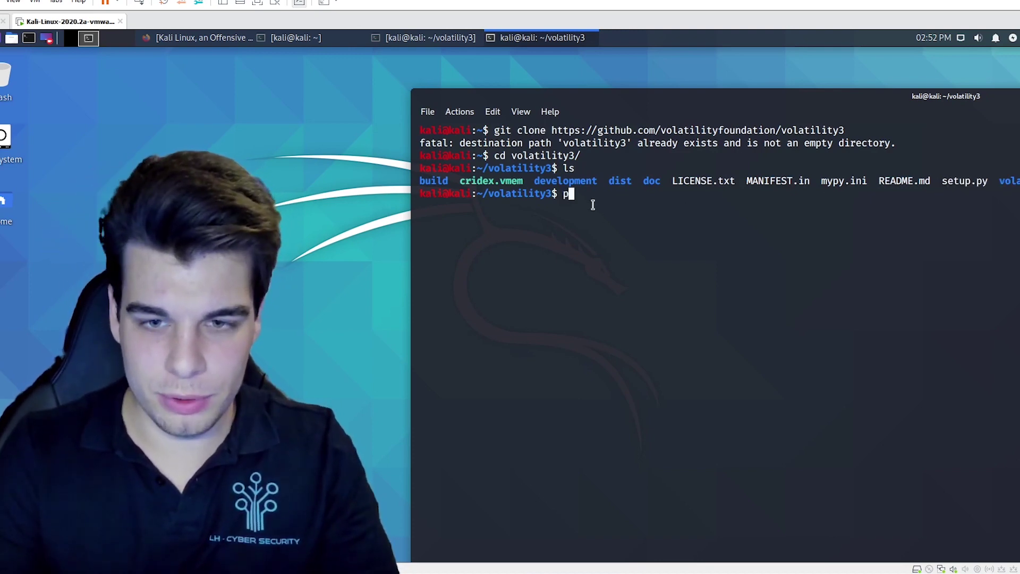
pyautogui.write('ython')
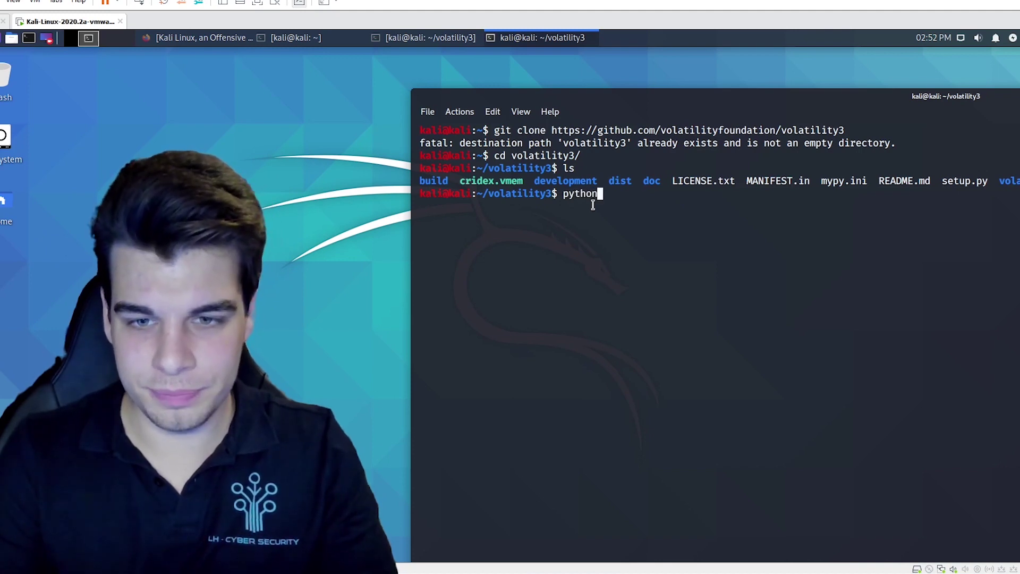
pyautogui.write('3 se')
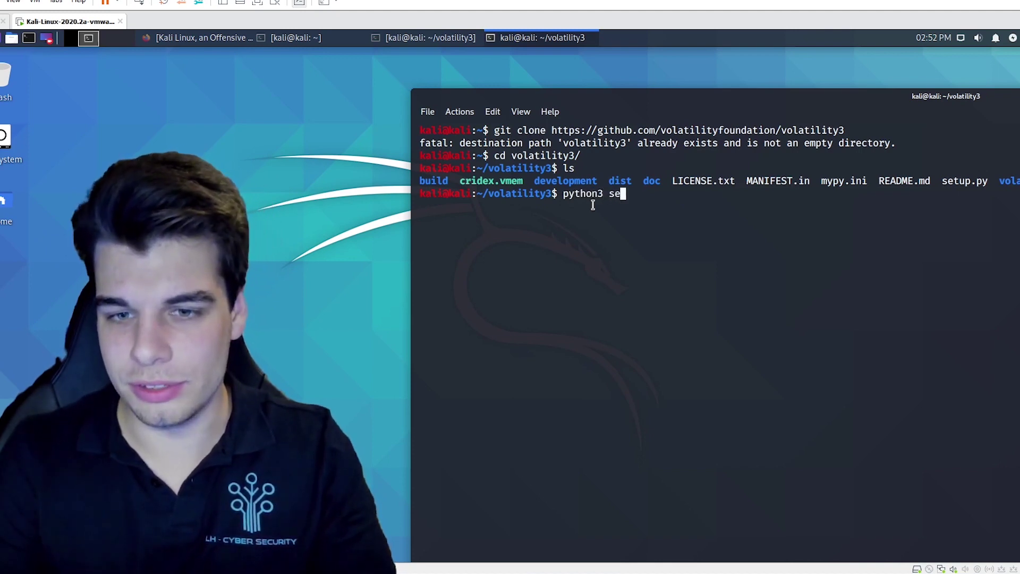
pyautogui.press('Tab')
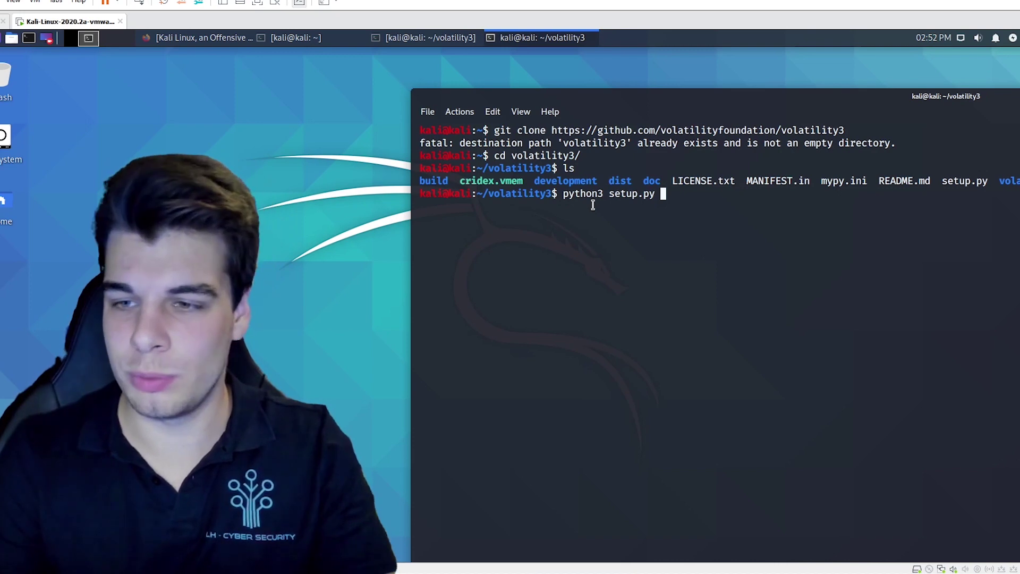
pyautogui.write('in')
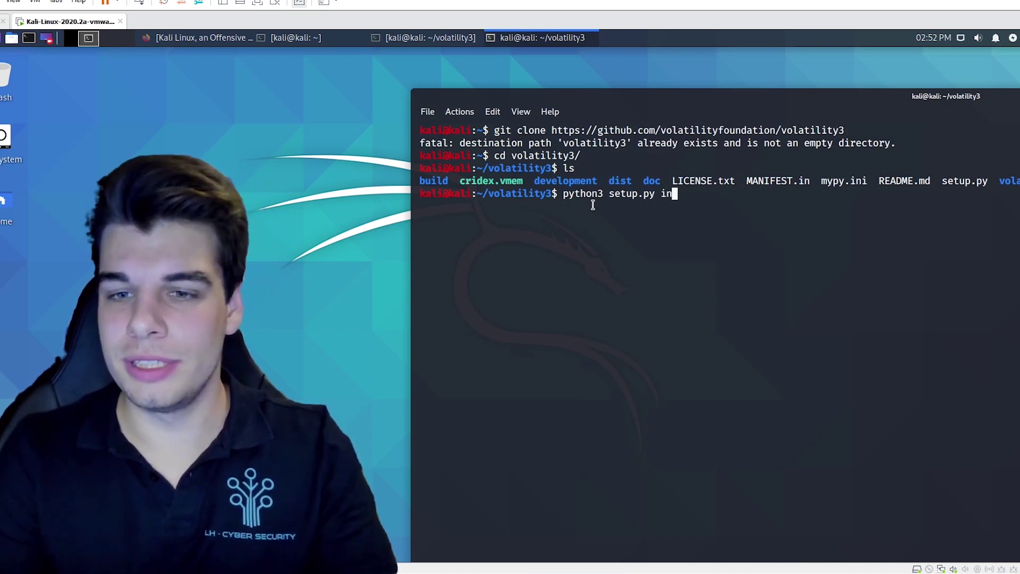
pyautogui.write('stall')
pyautogui.press('Return')
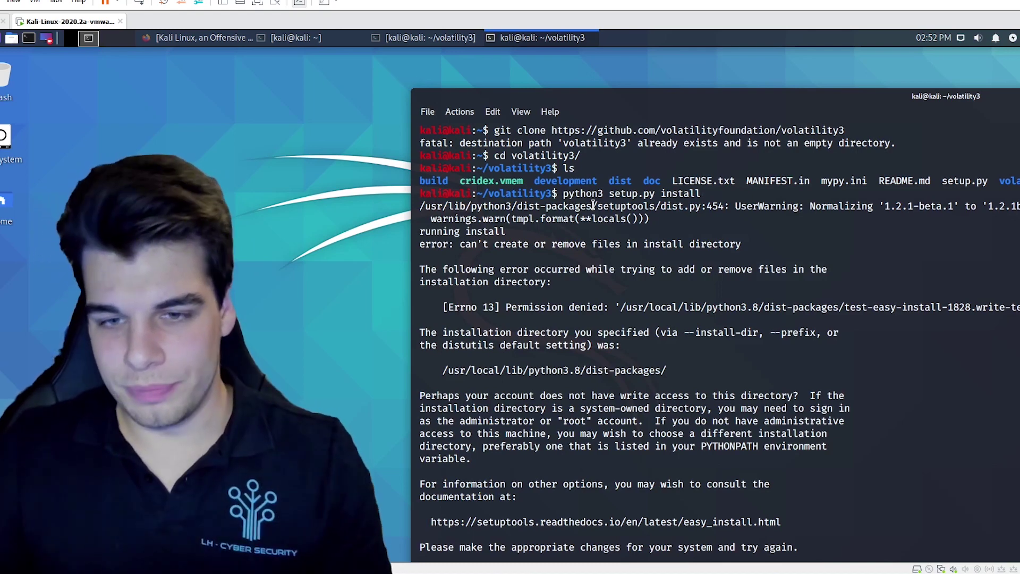
# Move the terminal window so its prompt is in view, and prefix the recalled python3 setup.py install command with sudo.
pyautogui.moveTo(616, 102); pyautogui.dragTo(598, 61)
pyautogui.press('Up')
pyautogui.press('Left')
pyautogui.press('Left')
pyautogui.press('Left')
pyautogui.press('Left')
pyautogui.press('Left')
pyautogui.press('Left')
pyautogui.press('Left')
pyautogui.press('Left')
pyautogui.press('Left')
pyautogui.press('Left')
pyautogui.press('Left')
pyautogui.press('Left')
pyautogui.press('Left')
pyautogui.press('Left')
pyautogui.press('Left')
pyautogui.press('Left')
pyautogui.press('Left')
pyautogui.press('Left')
pyautogui.press('Left')
pyautogui.press('Left')
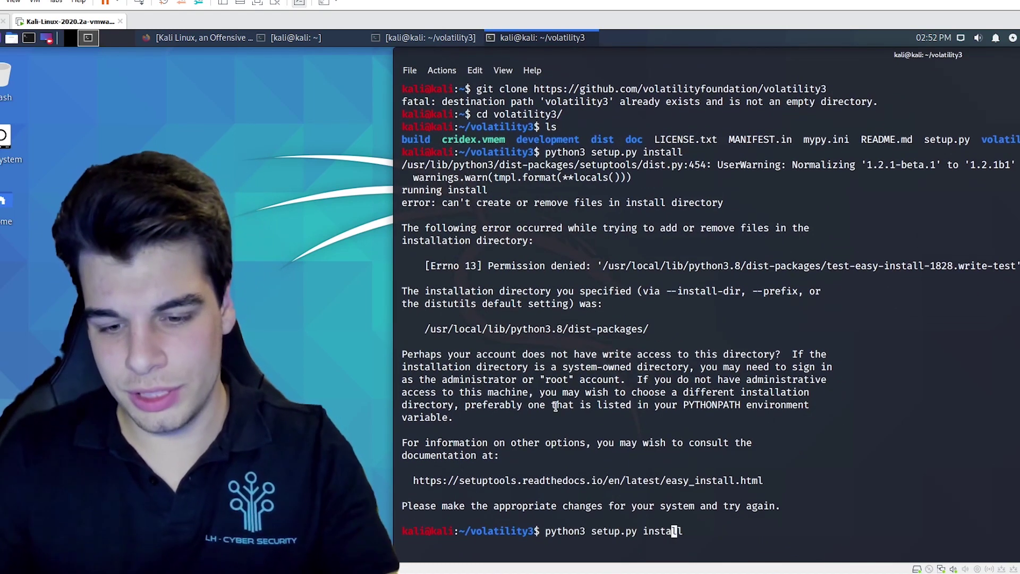
pyautogui.press('Left')
pyautogui.press('Left')
pyautogui.write('sudo')
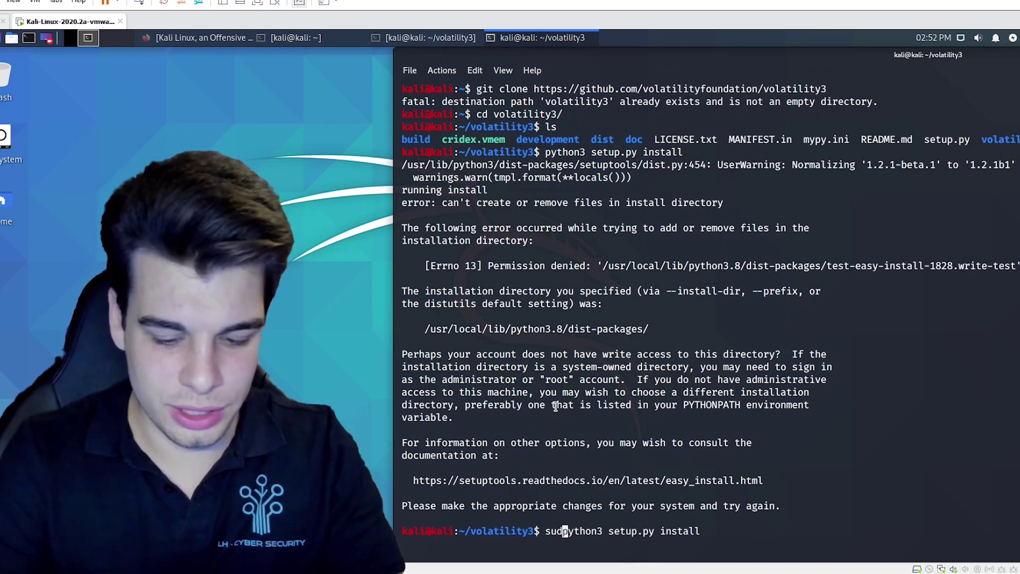